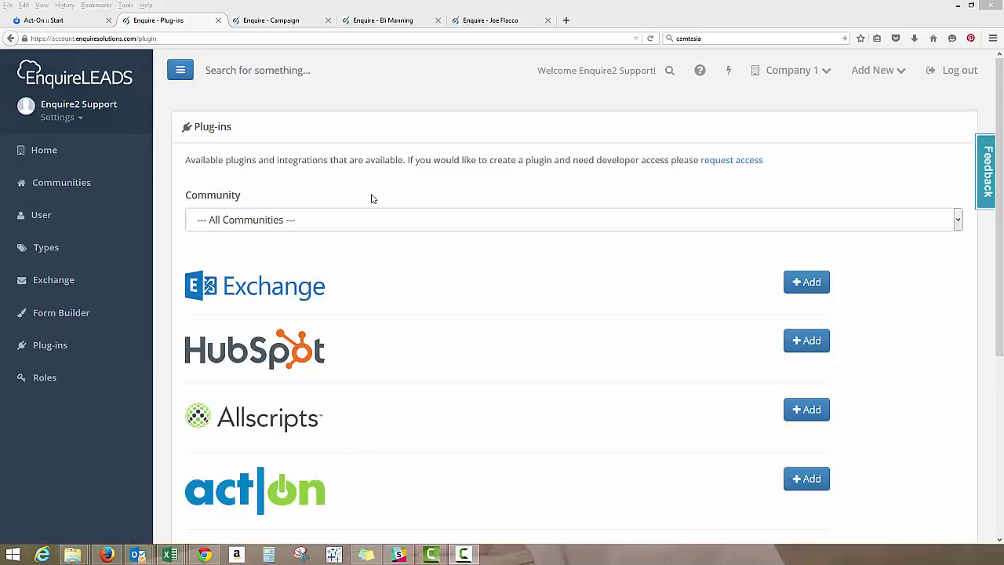
- View the Act-On start page, and switch to EnquireLEADS to view the active campaigns list
{"action": "left_click", "coordinate": [67, 21]}
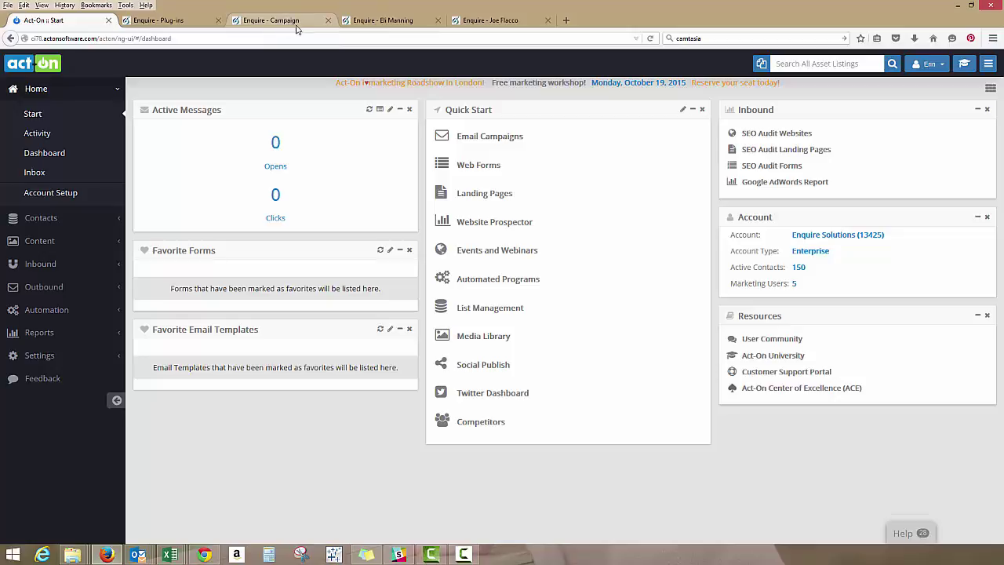
{"action": "left_click", "coordinate": [287, 22]}
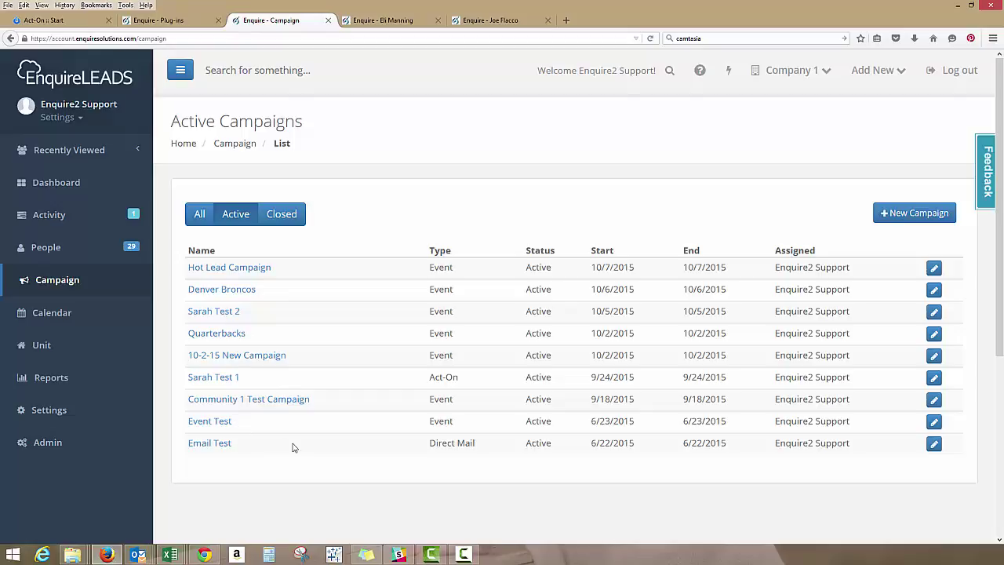
- Open the saved people list 10-2-15 Quarterbacks and review the individuals it finds
{"action": "left_click", "coordinate": [74, 249]}
{"action": "left_click", "coordinate": [80, 390]}
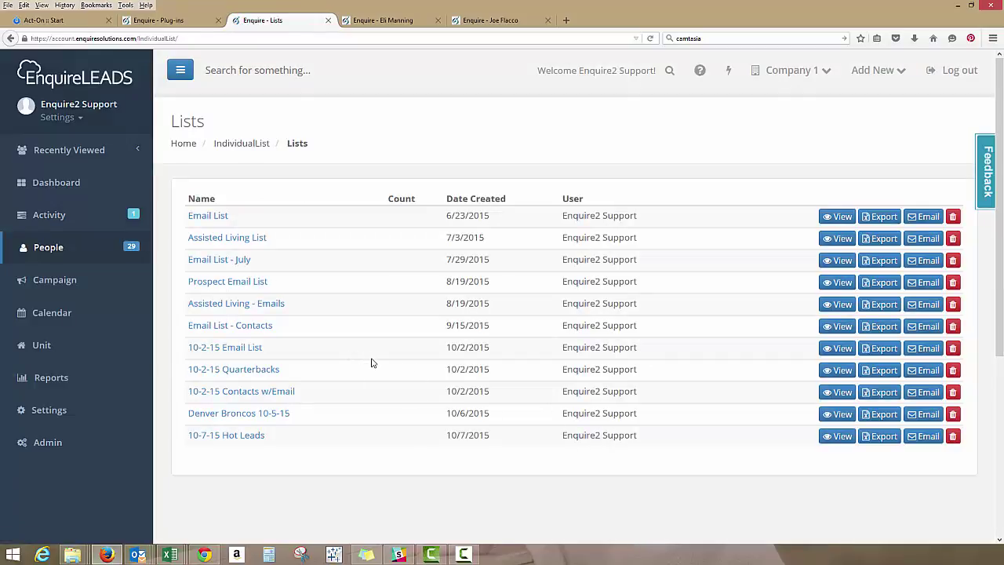
{"action": "left_click", "coordinate": [257, 370]}
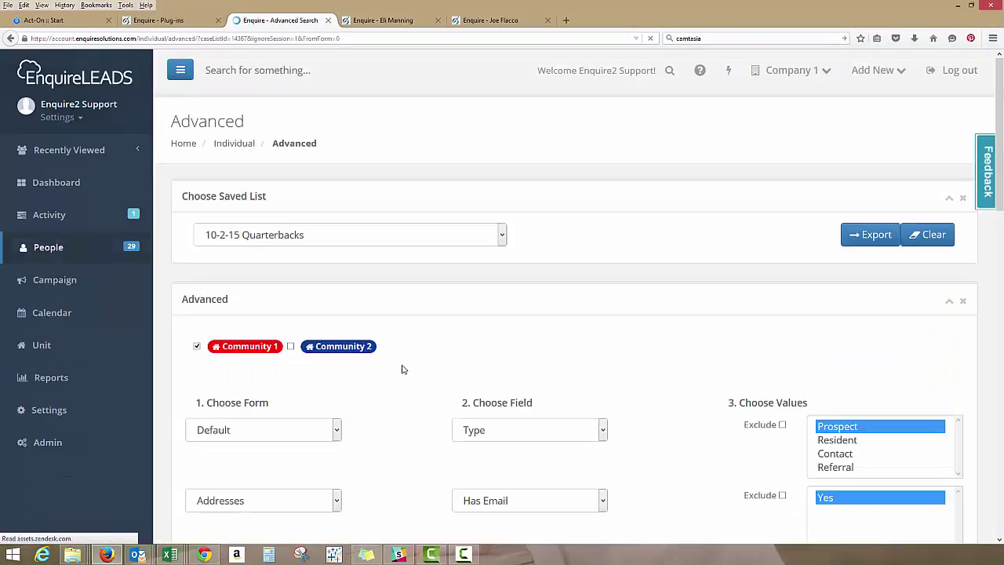
{"action": "scroll", "coordinate": [401, 370], "scroll_direction": "down", "scroll_amount": 5}
{"action": "scroll", "coordinate": [402, 367], "scroll_direction": "down", "scroll_amount": 5}
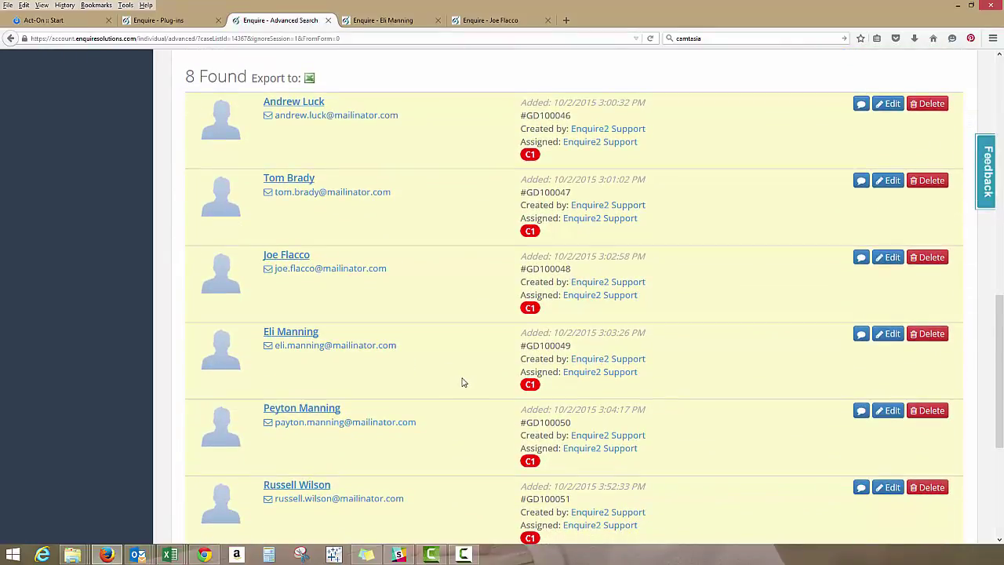
- Switch to Act-On and review the contact columns of the Quarterbacks marketing list in the EnquireLEADS - Campaigns folder
{"action": "left_click", "coordinate": [61, 22]}
{"action": "left_click", "coordinate": [61, 220]}
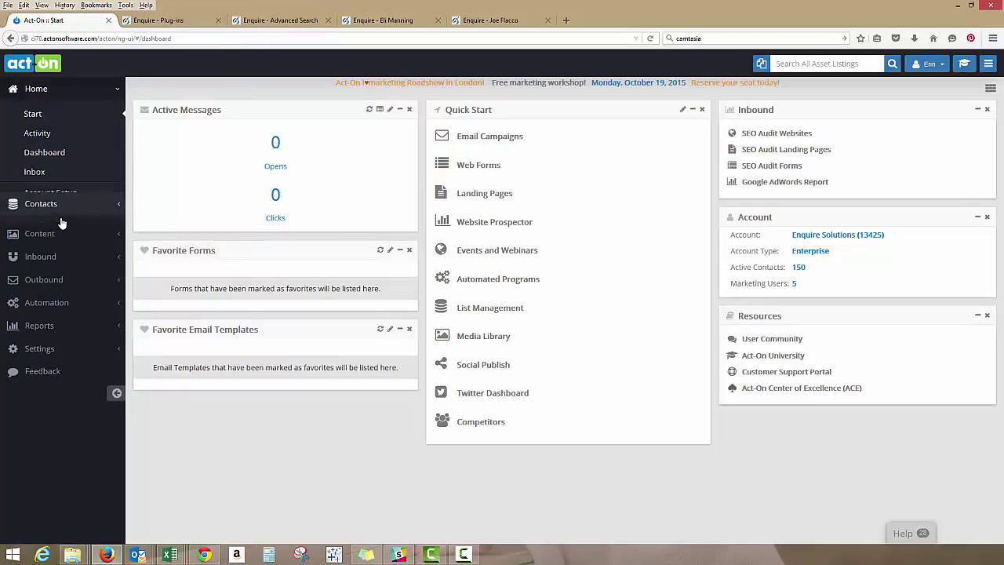
{"action": "left_click", "coordinate": [27, 138]}
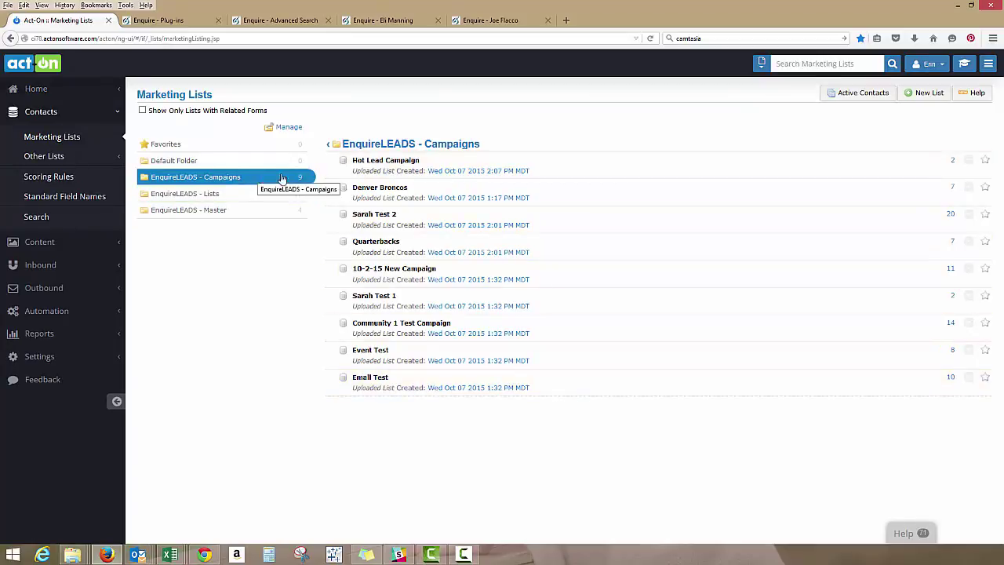
{"action": "left_click", "coordinate": [380, 245]}
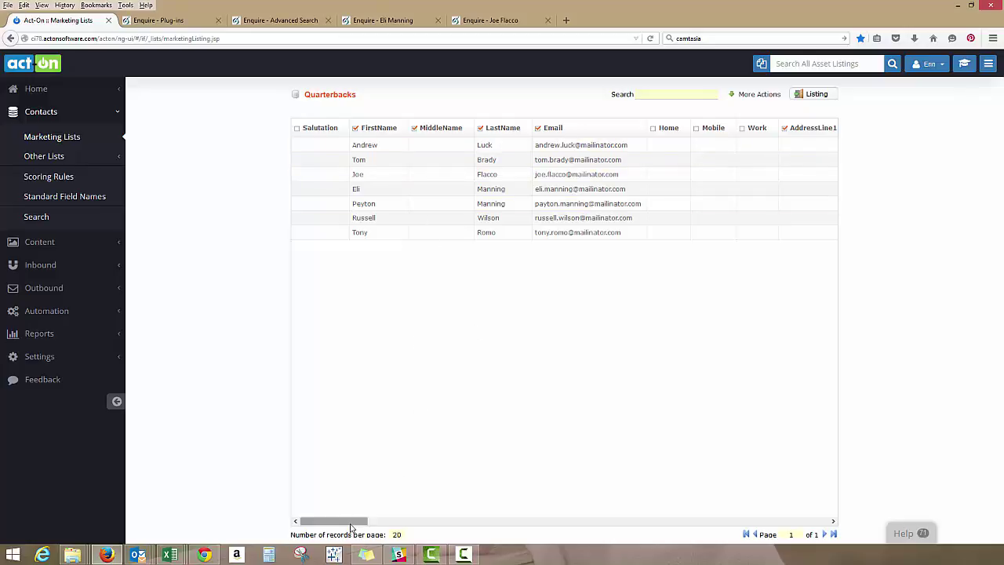
{"action": "left_click_drag", "start_coordinate": [350, 525], "coordinate": [436, 531]}
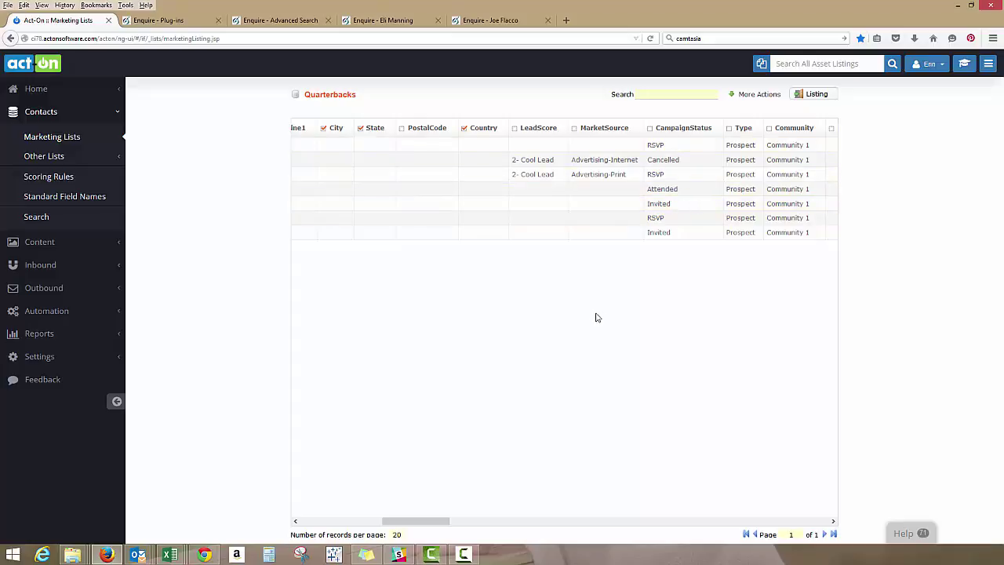
{"action": "left_click_drag", "start_coordinate": [435, 524], "coordinate": [345, 522]}
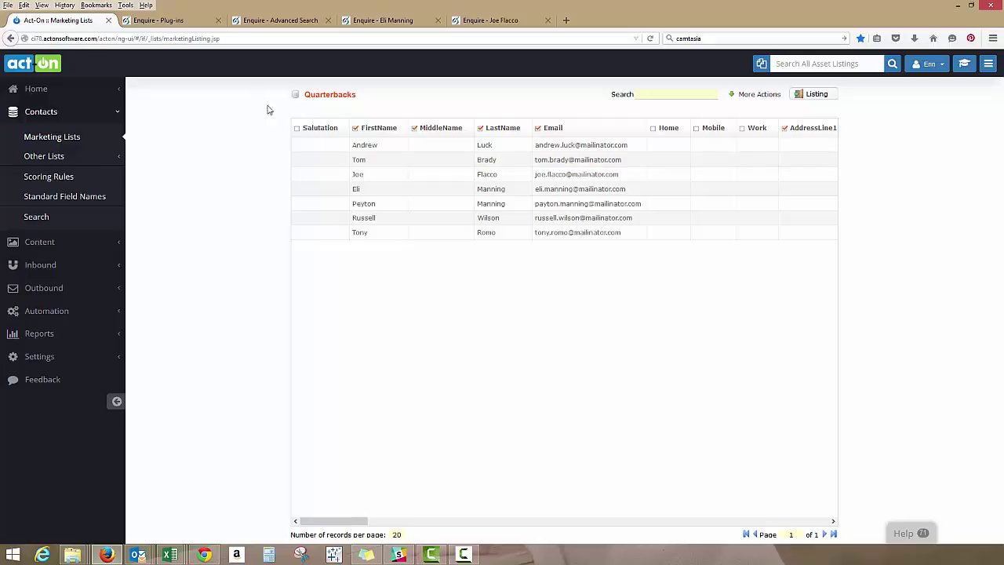
- Open the 10-2-15 Quarterbacks marketing list from the EnquireLEADS - Lists folder and review its contacts
{"action": "left_click", "coordinate": [55, 140]}
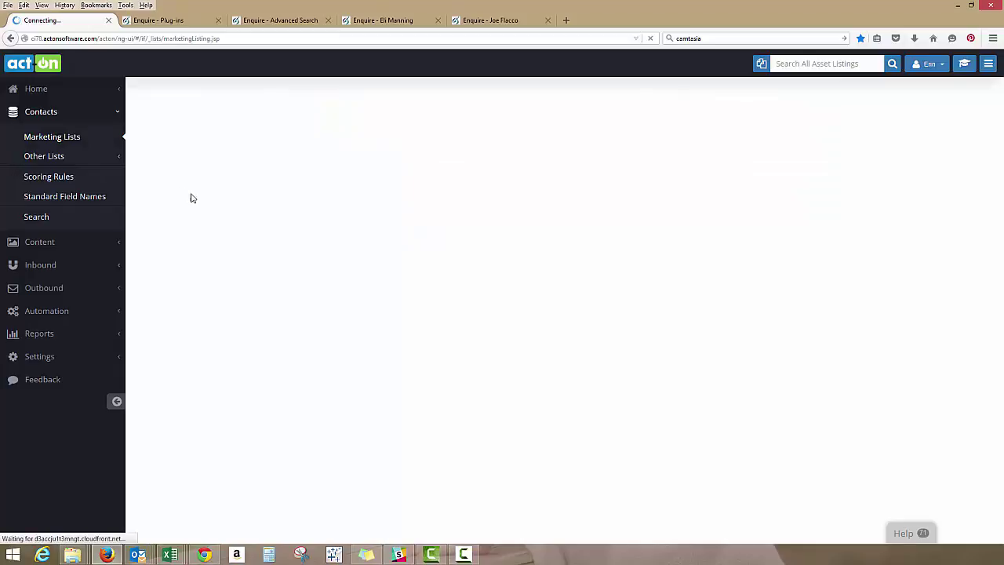
{"action": "left_click", "coordinate": [216, 197]}
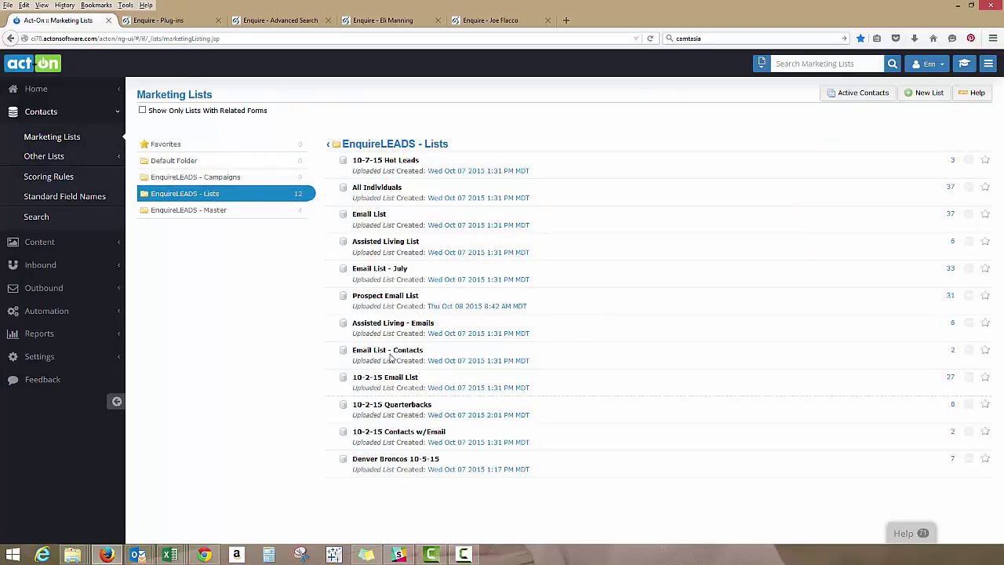
{"action": "left_click", "coordinate": [401, 405]}
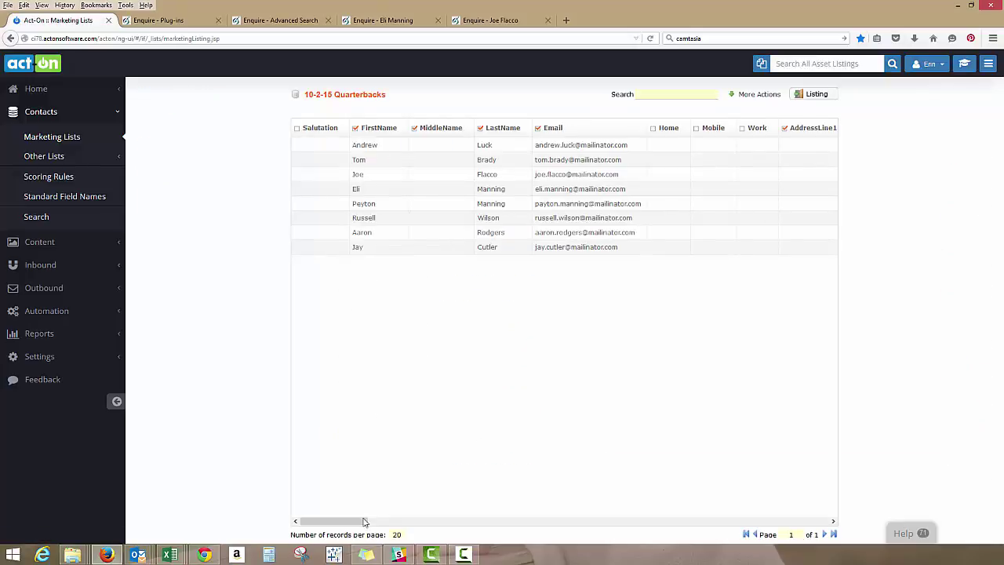
{"action": "left_click_drag", "start_coordinate": [336, 522], "coordinate": [288, 524]}
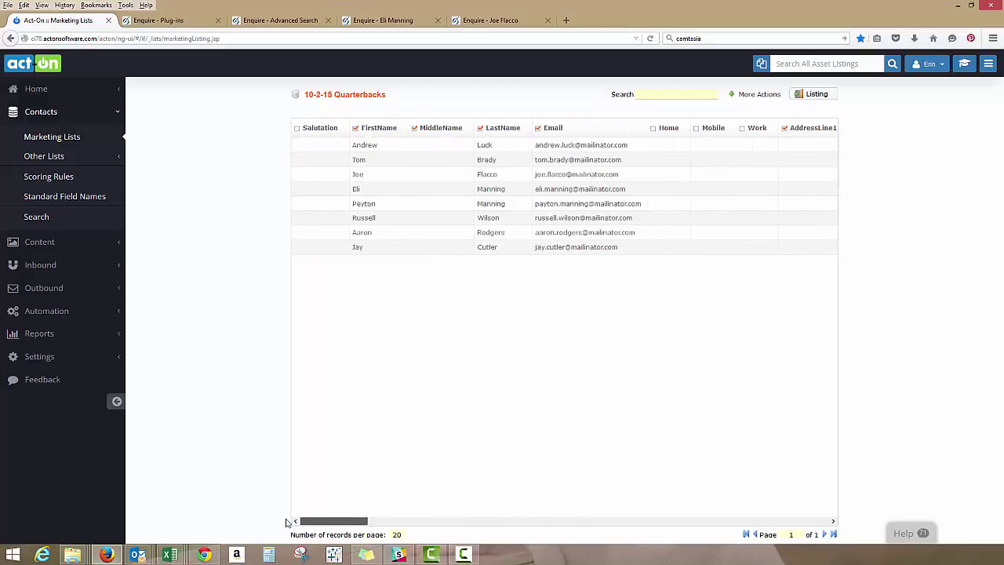
- Switch to Eli Manning's record in EnquireLEADS and review the general information and the sales and marketing fields
{"action": "left_click", "coordinate": [382, 20]}
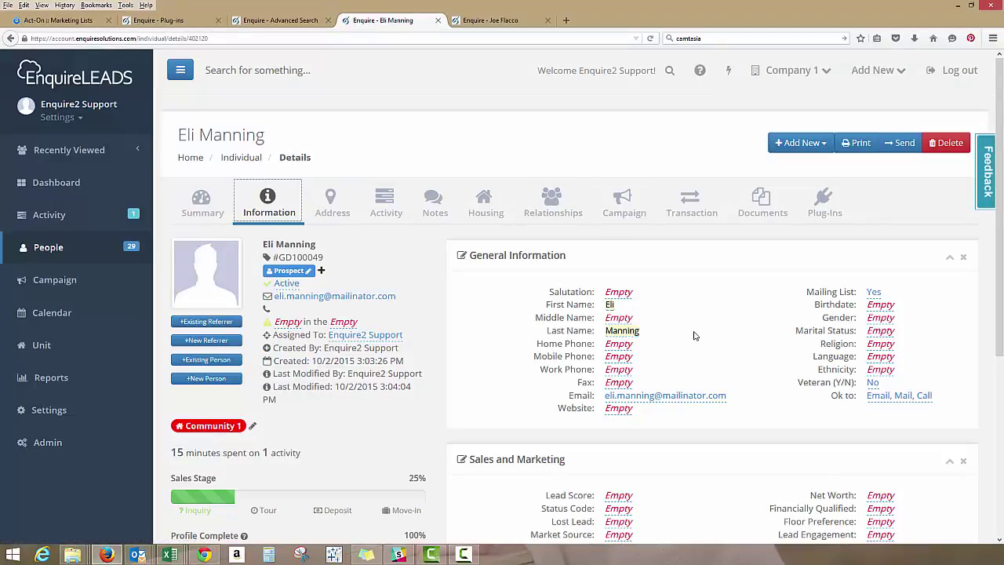
{"action": "scroll", "coordinate": [719, 328], "scroll_direction": "down", "scroll_amount": 5}
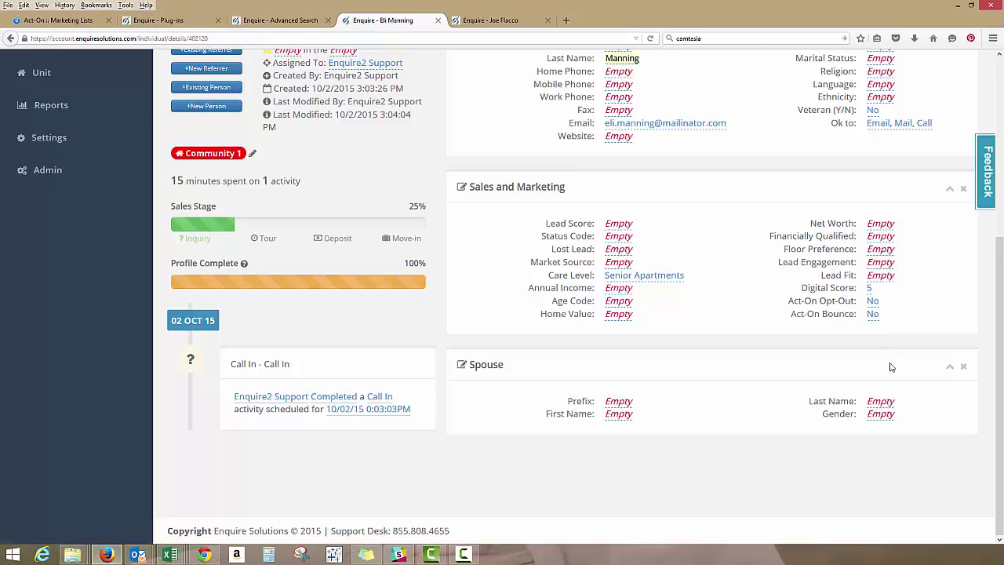
{"action": "scroll", "coordinate": [900, 367], "scroll_direction": "up", "scroll_amount": 5}
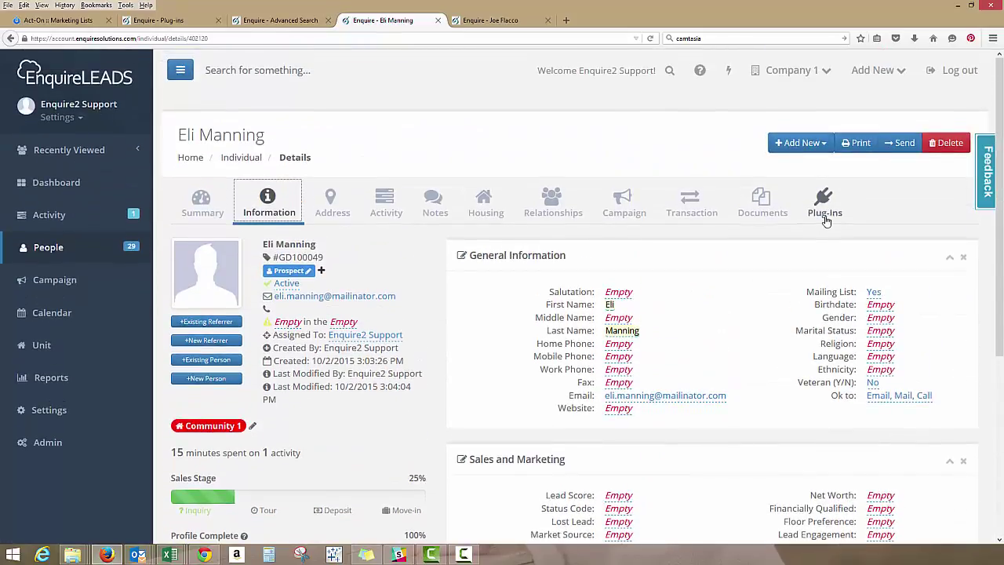
- Open Eli Manning's Act-On activity history from the record's plug-ins, check the website visits and return to the overview
{"action": "left_click", "coordinate": [824, 203]}
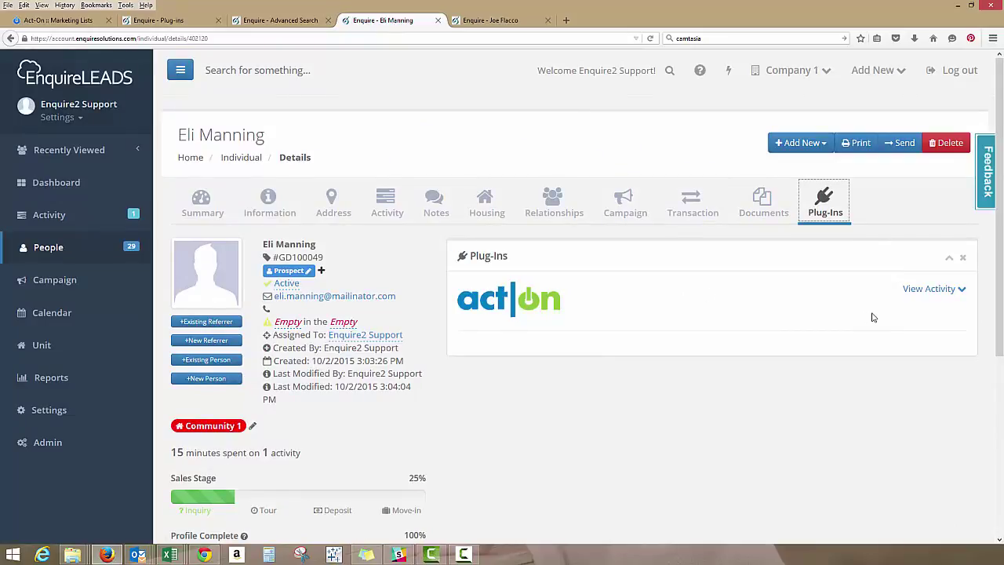
{"action": "left_click", "coordinate": [929, 290]}
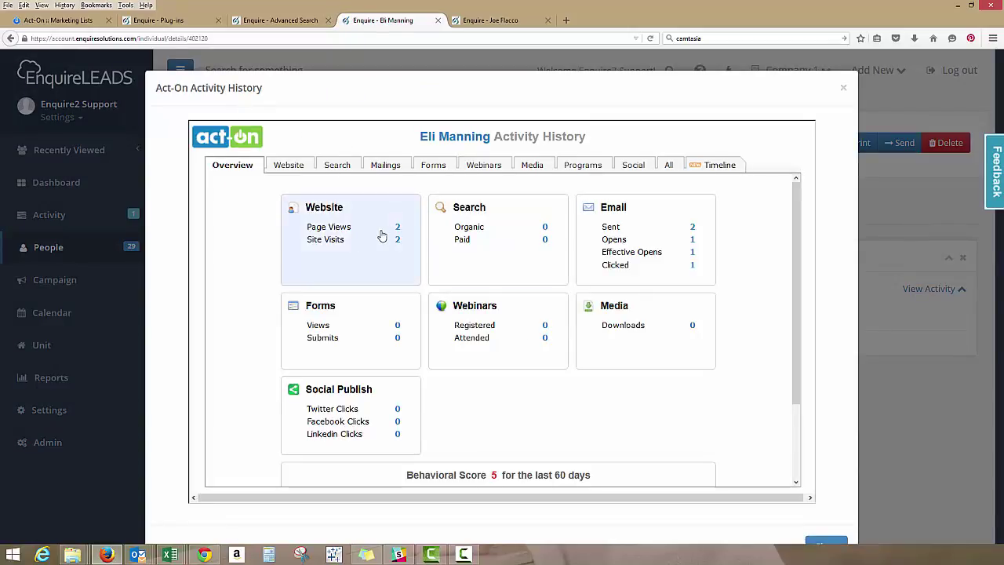
{"action": "left_click", "coordinate": [382, 236]}
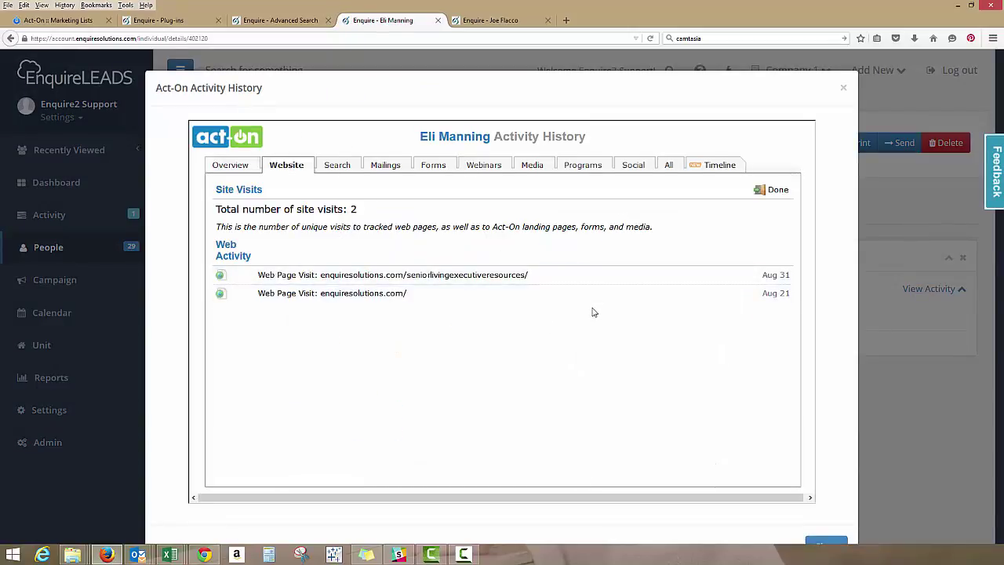
{"action": "left_click", "coordinate": [248, 167]}
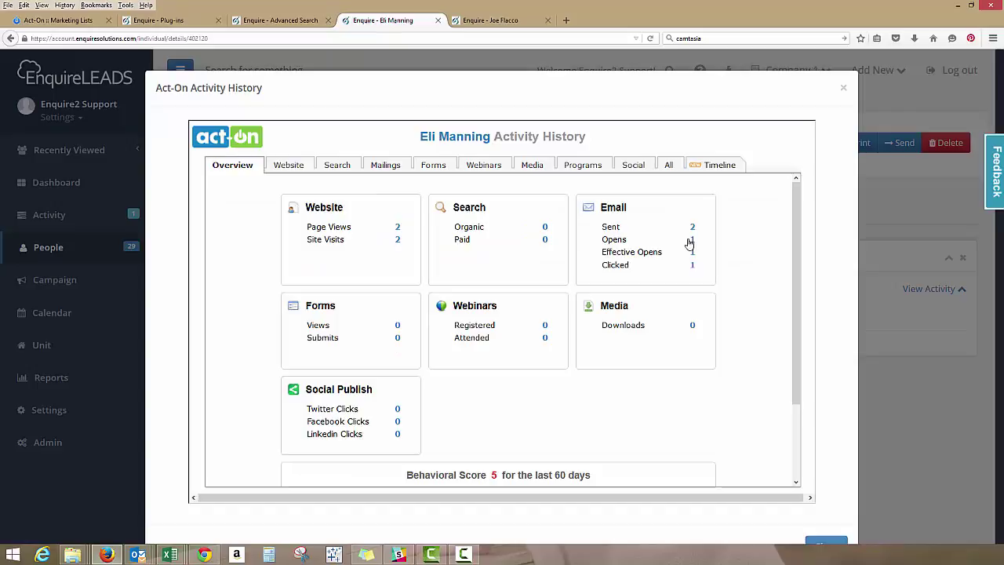
- Examine the sent message Quarterback Email 2 from the contact's email activity, return to the overview and close the activity history
{"action": "left_click", "coordinate": [647, 237]}
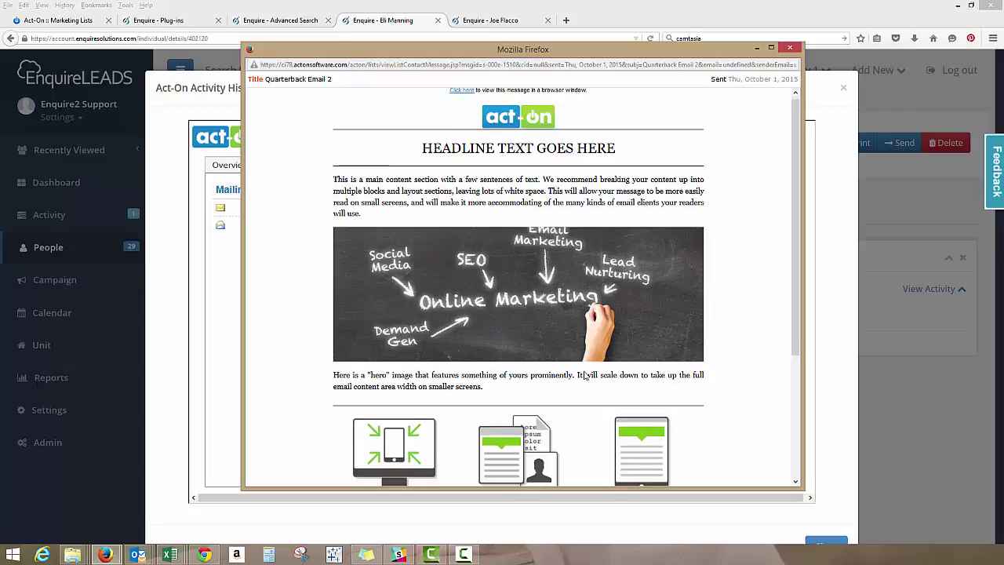
{"action": "scroll", "coordinate": [585, 377], "scroll_direction": "down", "scroll_amount": 3}
{"action": "scroll", "coordinate": [582, 380], "scroll_direction": "up", "scroll_amount": 3}
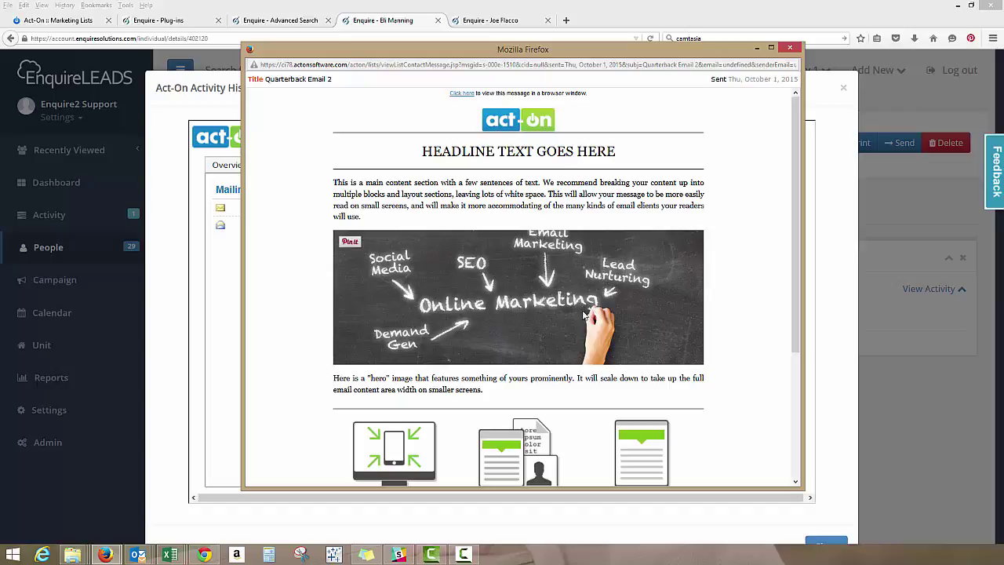
{"action": "left_click", "coordinate": [790, 48]}
{"action": "left_click", "coordinate": [227, 165]}
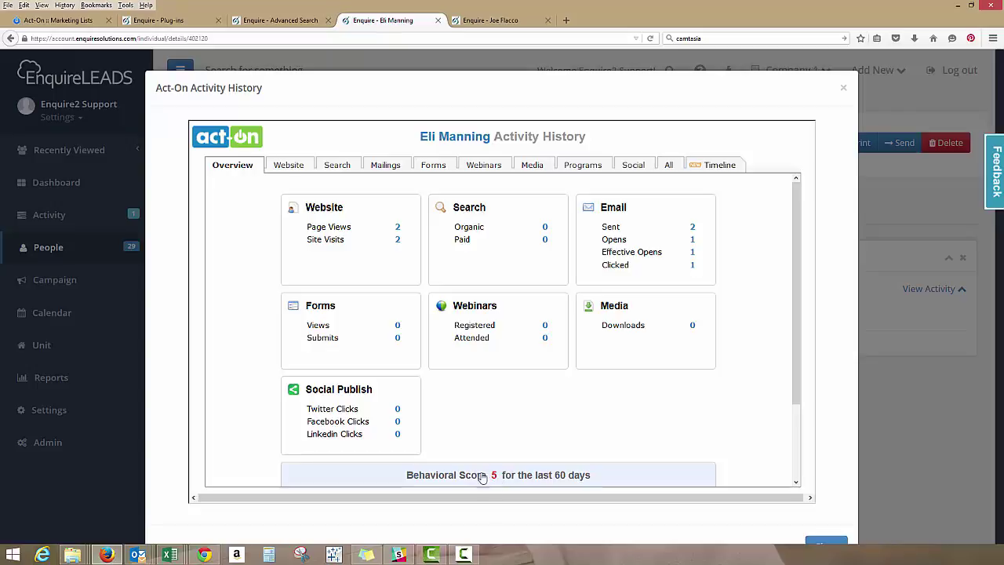
{"action": "left_click", "coordinate": [844, 91]}
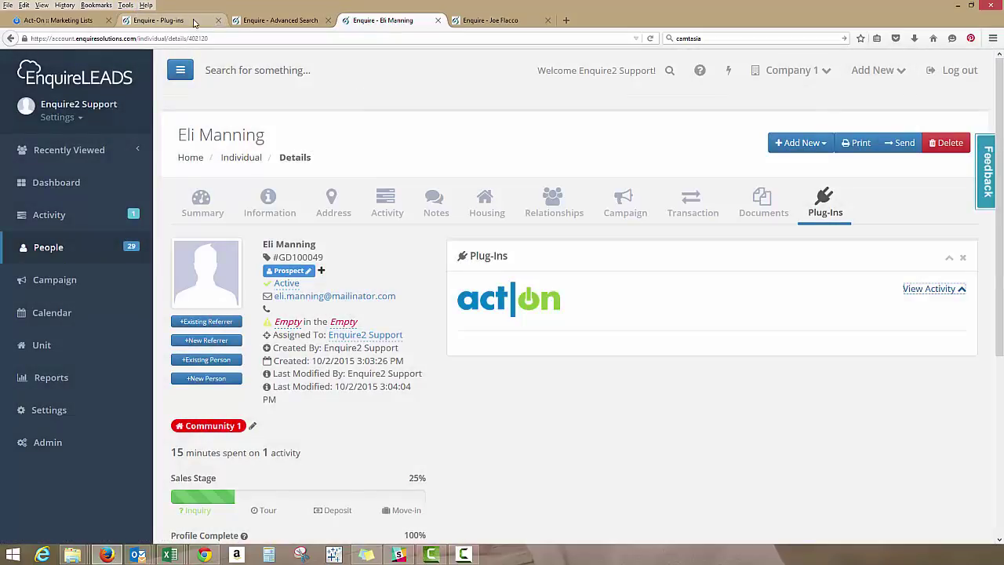
- Switch to Act-On and open the Opt-Out List under Bounces & Opt-Outs
{"action": "left_click", "coordinate": [66, 24]}
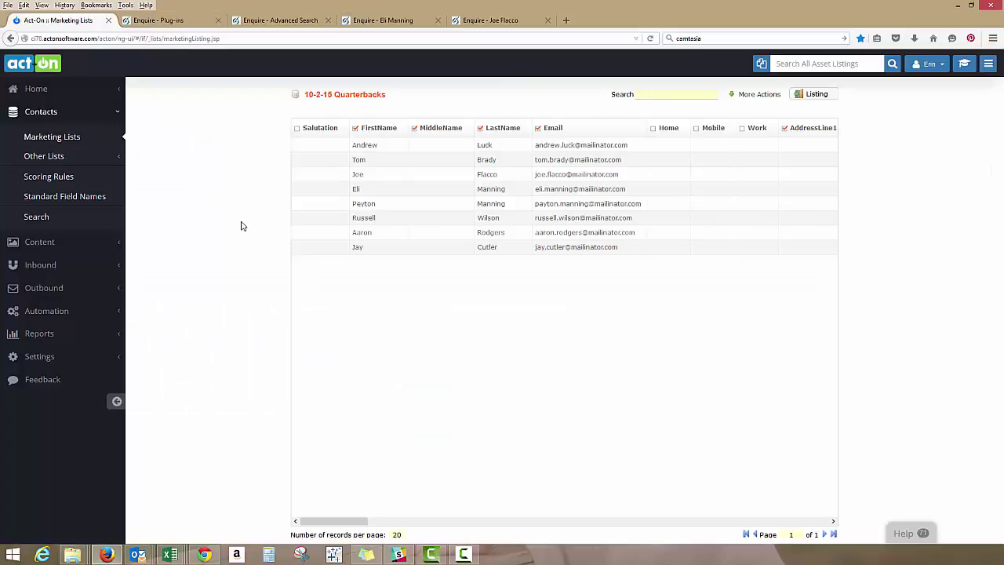
{"action": "left_click", "coordinate": [52, 159]}
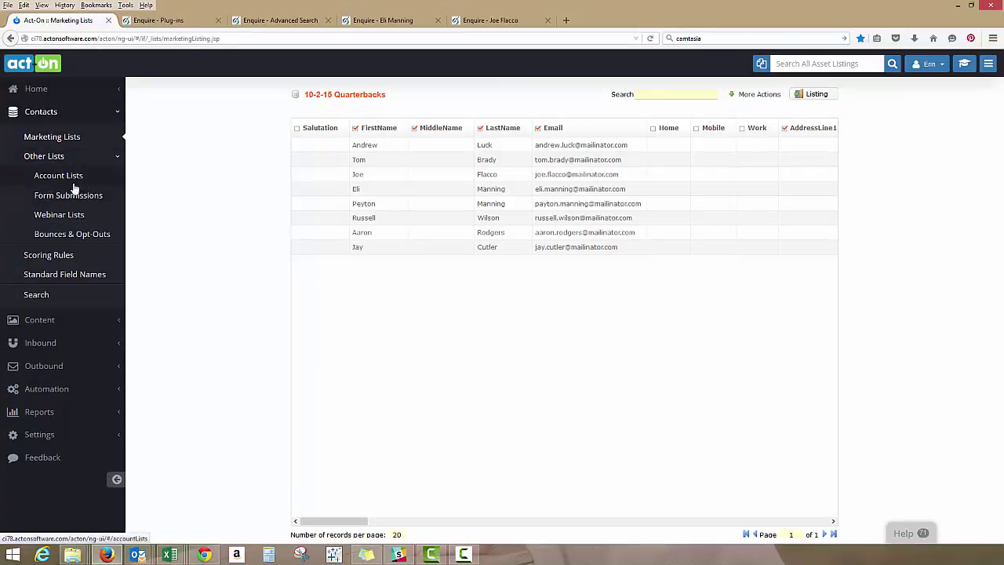
{"action": "left_click", "coordinate": [79, 235]}
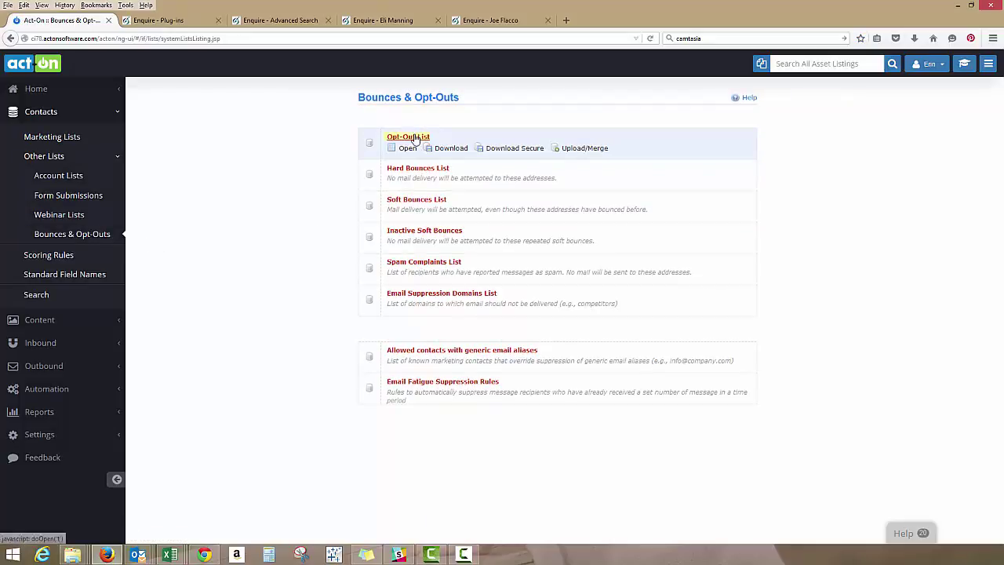
{"action": "left_click", "coordinate": [408, 137]}
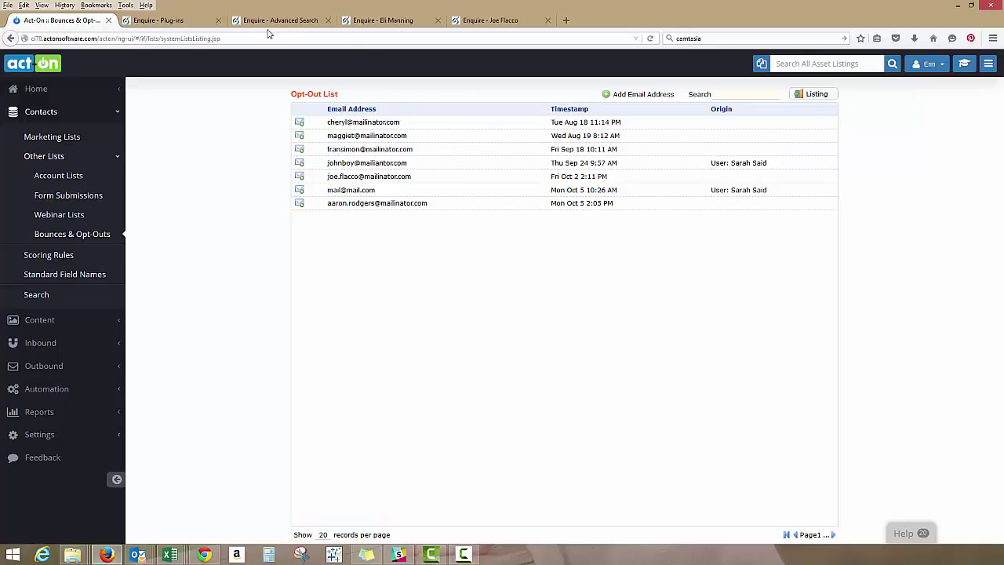
- Review Joe Flacco's summary in EnquireLEADS, including the sales and marketing fields, and open the record's plug-ins
{"action": "left_click", "coordinate": [491, 20]}
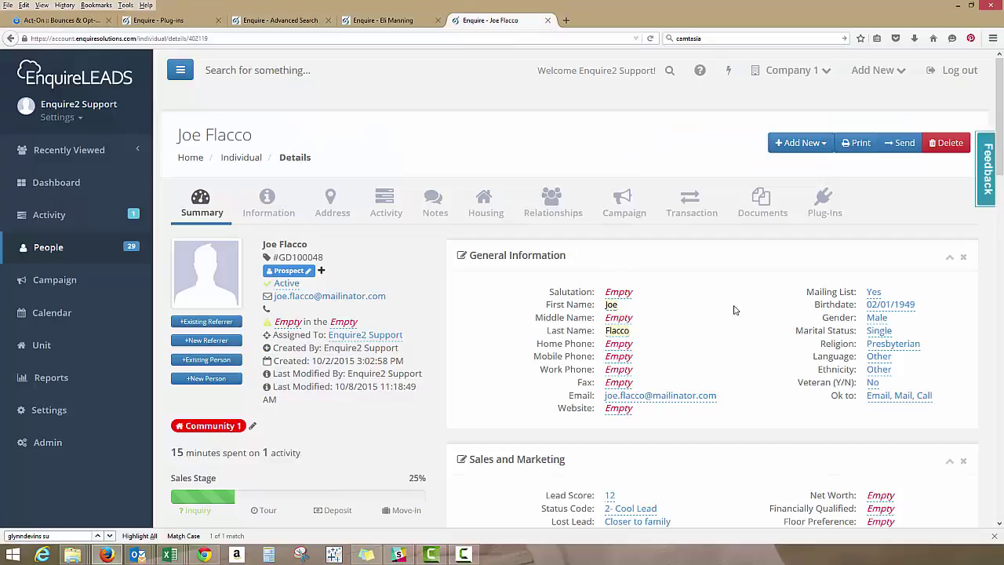
{"action": "scroll", "coordinate": [726, 311], "scroll_direction": "down", "scroll_amount": 3}
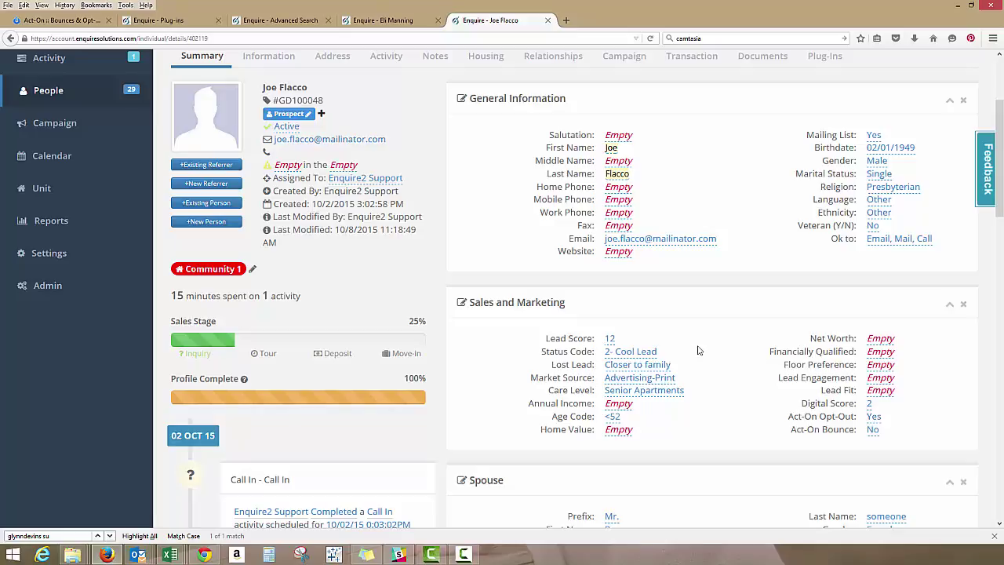
{"action": "scroll", "coordinate": [713, 351], "scroll_direction": "up", "scroll_amount": 2}
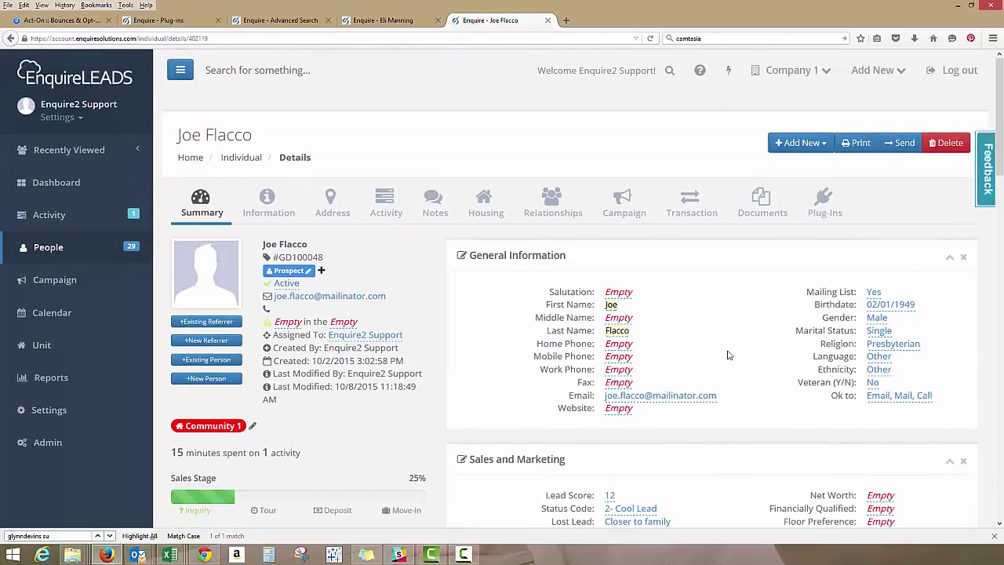
{"action": "scroll", "coordinate": [753, 361], "scroll_direction": "down", "scroll_amount": 2}
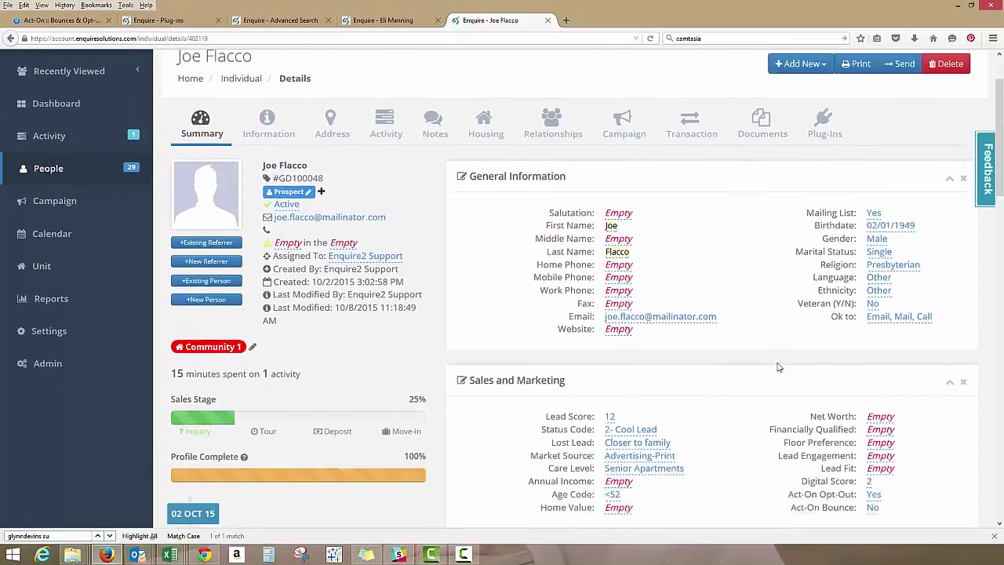
{"action": "scroll", "coordinate": [766, 382], "scroll_direction": "up", "scroll_amount": 2}
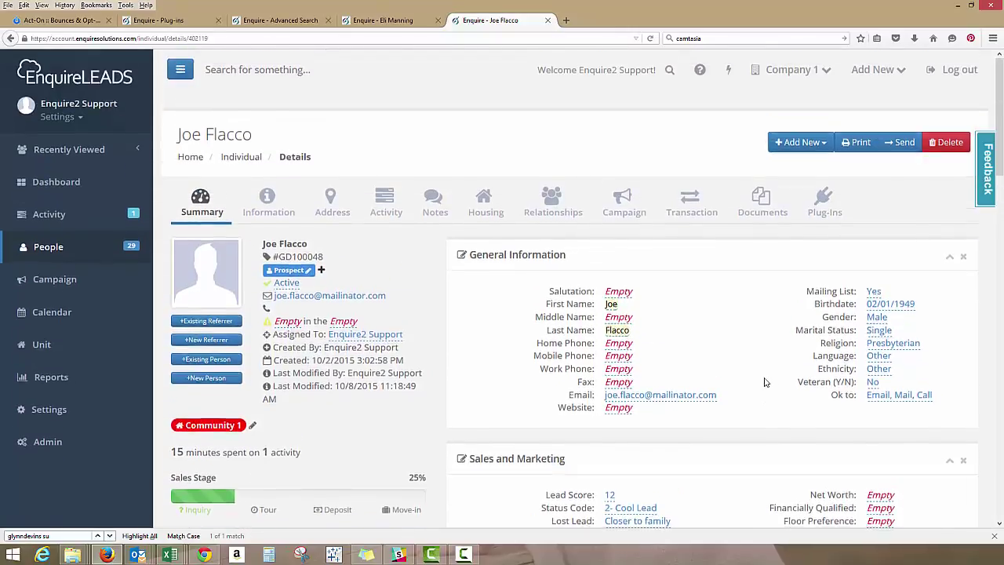
{"action": "left_click", "coordinate": [818, 208]}
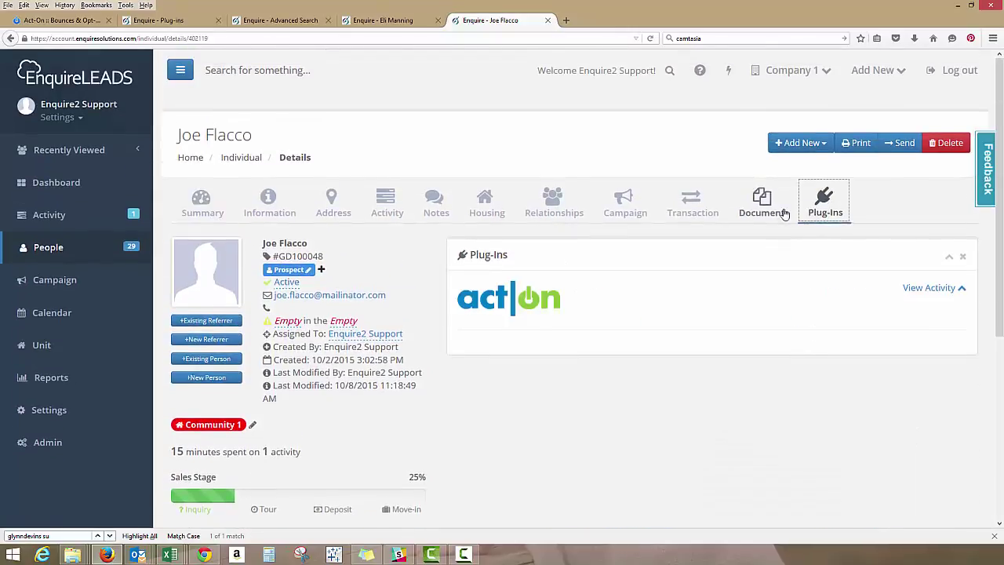
- Open the contact's Act-On activity history, examine the sent message Quarterback Email 2 under mailings, and close the history
{"action": "left_click", "coordinate": [934, 289]}
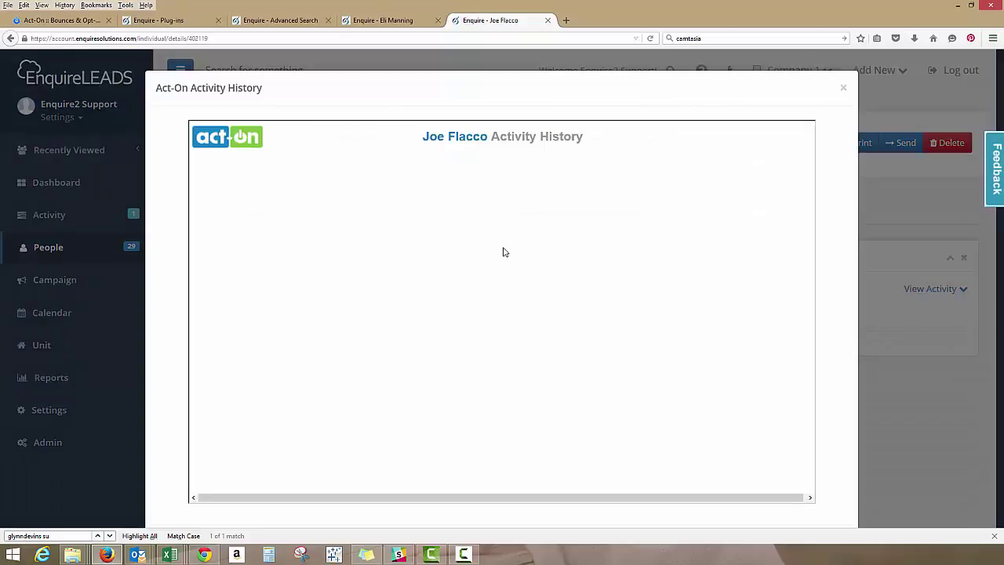
{"action": "left_click", "coordinate": [671, 236]}
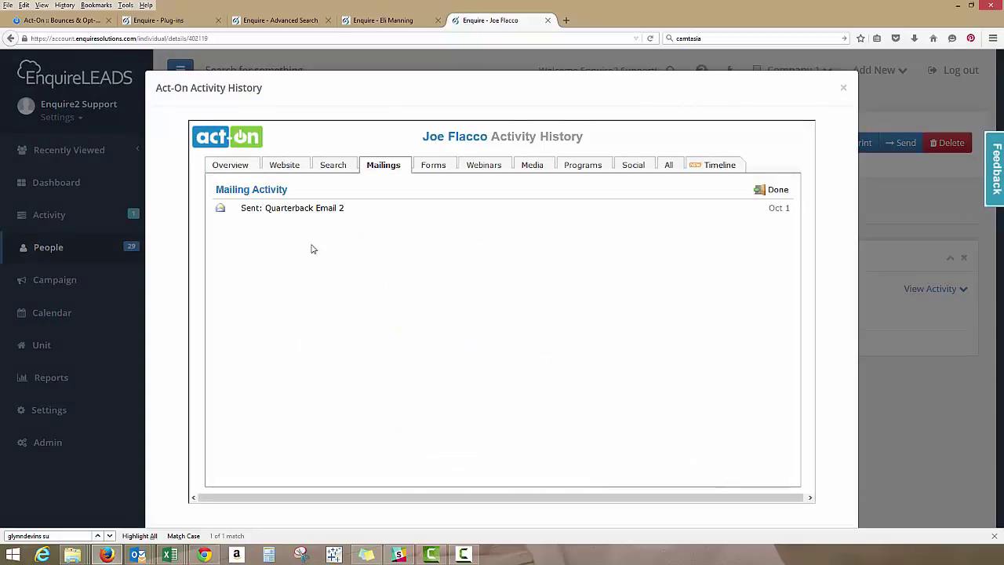
{"action": "left_click", "coordinate": [339, 210]}
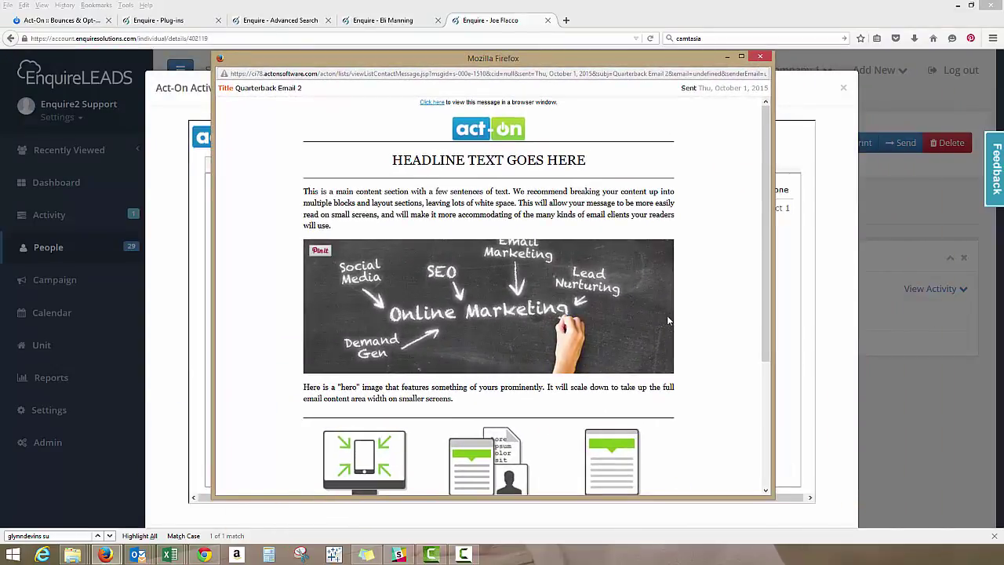
{"action": "left_click", "coordinate": [763, 58]}
{"action": "left_click", "coordinate": [843, 87]}
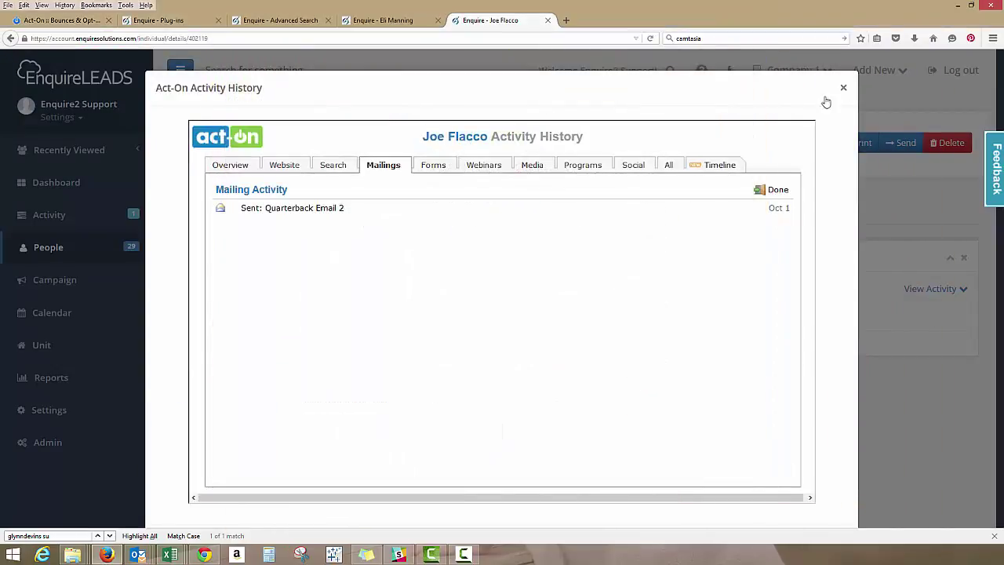
- Review the contact's general information and sales and marketing fields, including Digital Score, Act-On Opt-Out and Act-On Bounce
{"action": "left_click", "coordinate": [270, 206]}
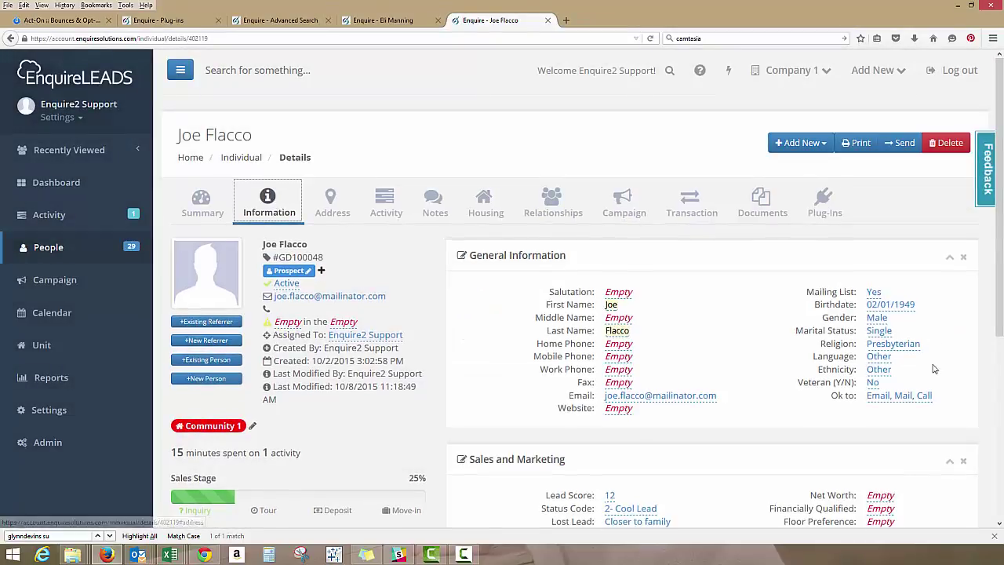
{"action": "scroll", "coordinate": [827, 418], "scroll_direction": "down", "scroll_amount": 2}
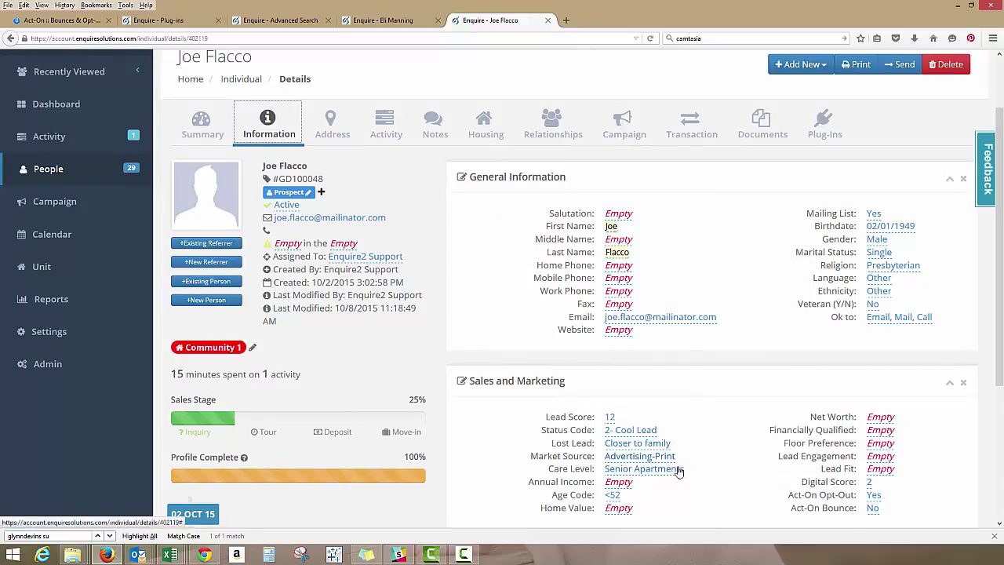
{"action": "scroll", "coordinate": [751, 433], "scroll_direction": "up", "scroll_amount": 2}
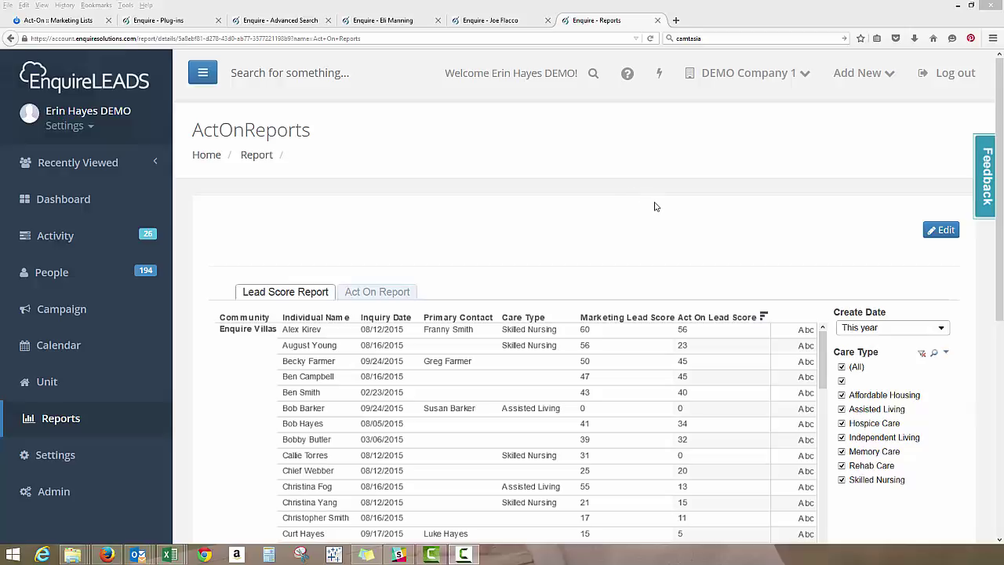
- Examine the Lead Score Report in ActOnReports, comparing marketing lead scores with Act-On lead scores
{"action": "scroll", "coordinate": [661, 199], "scroll_direction": "down", "scroll_amount": 1}
{"action": "scroll", "coordinate": [662, 199], "scroll_direction": "down", "scroll_amount": 4}
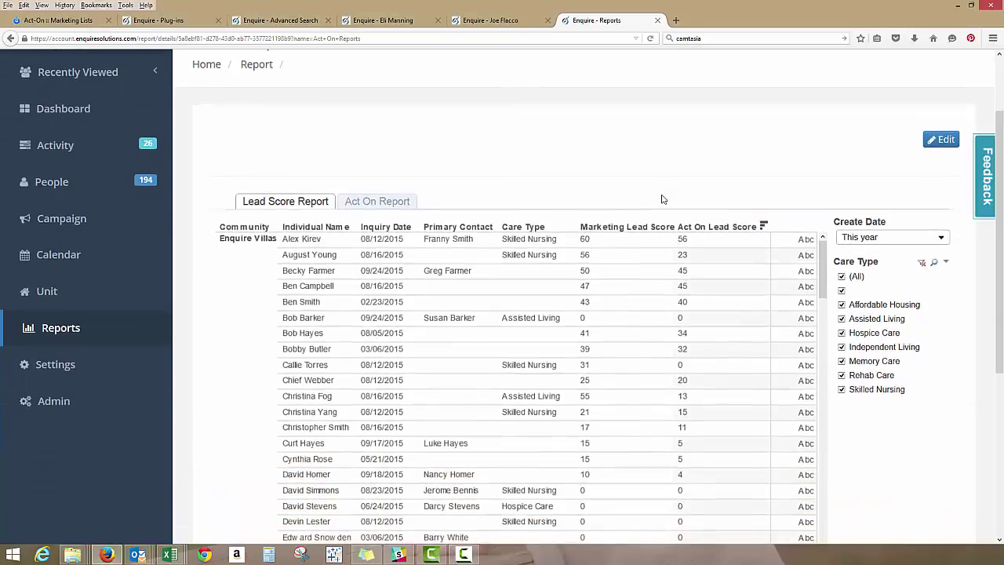